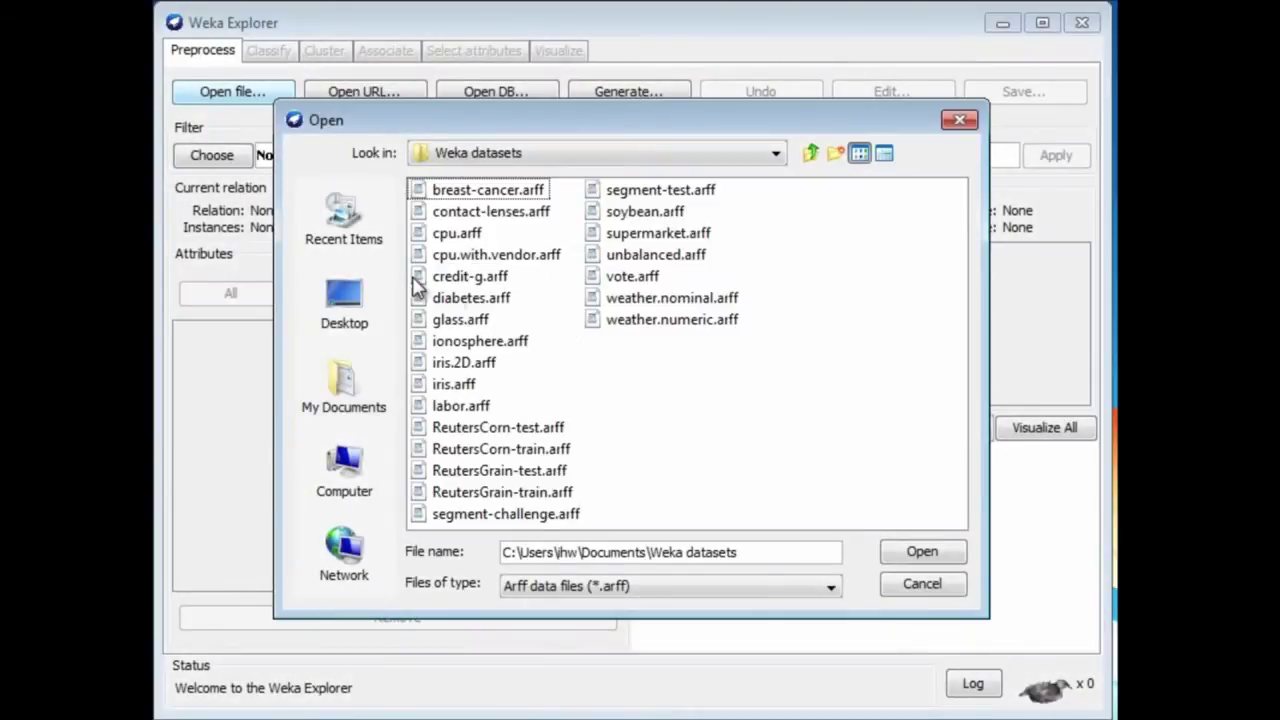
# Load weather.numeric.arff and run OneR with 10-fold cross-validation, getting the outlook rule at 42.8571%
pyautogui.click(595, 323)
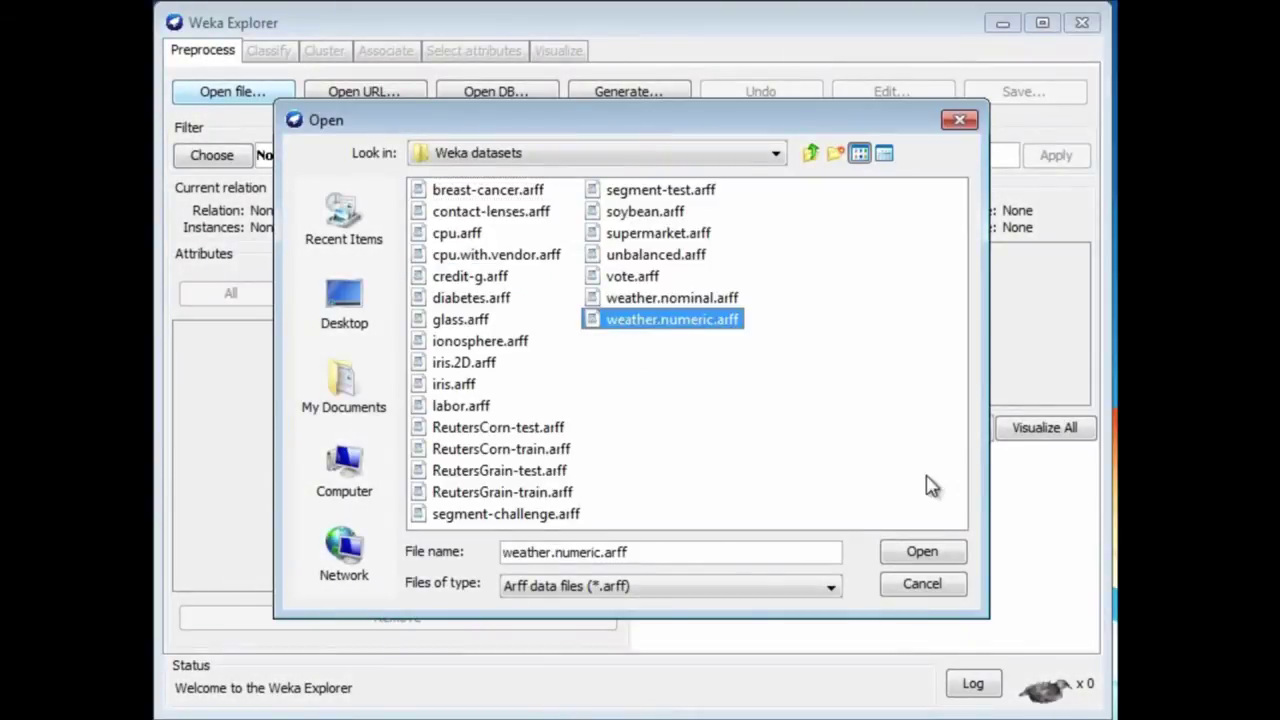
pyautogui.click(932, 553)
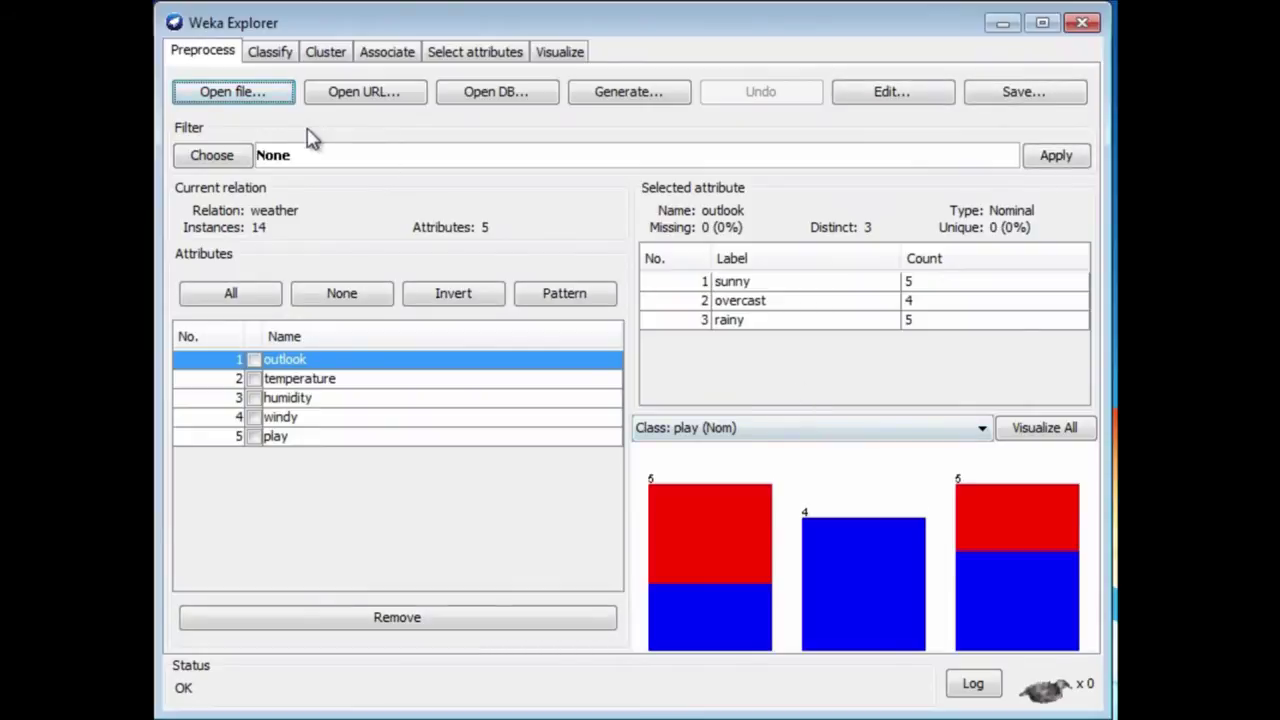
pyautogui.click(282, 53)
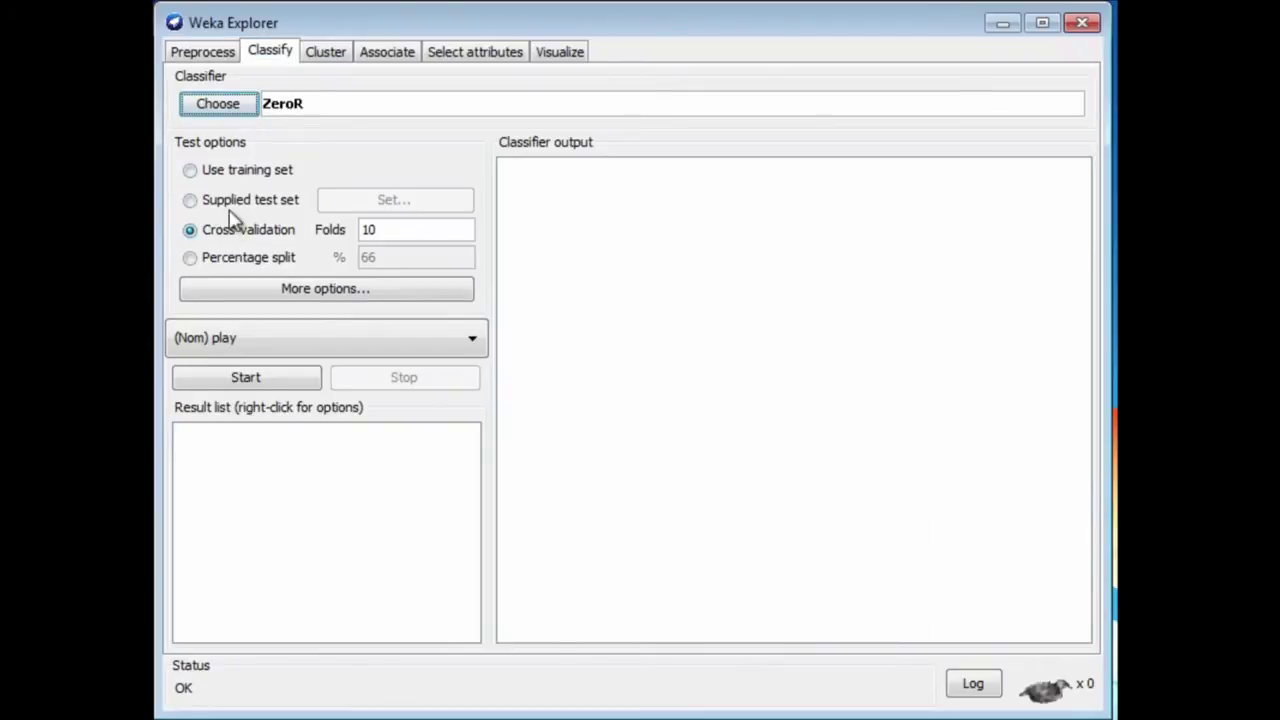
pyautogui.click(240, 106)
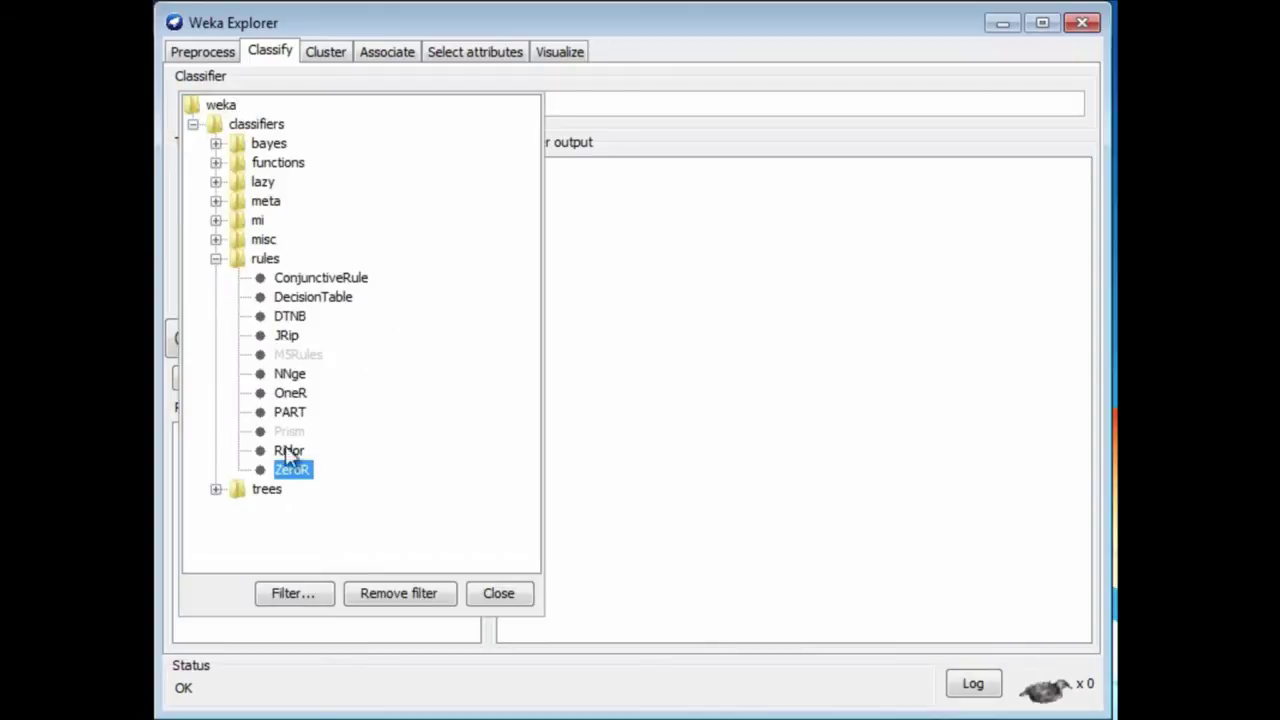
pyautogui.click(290, 393)
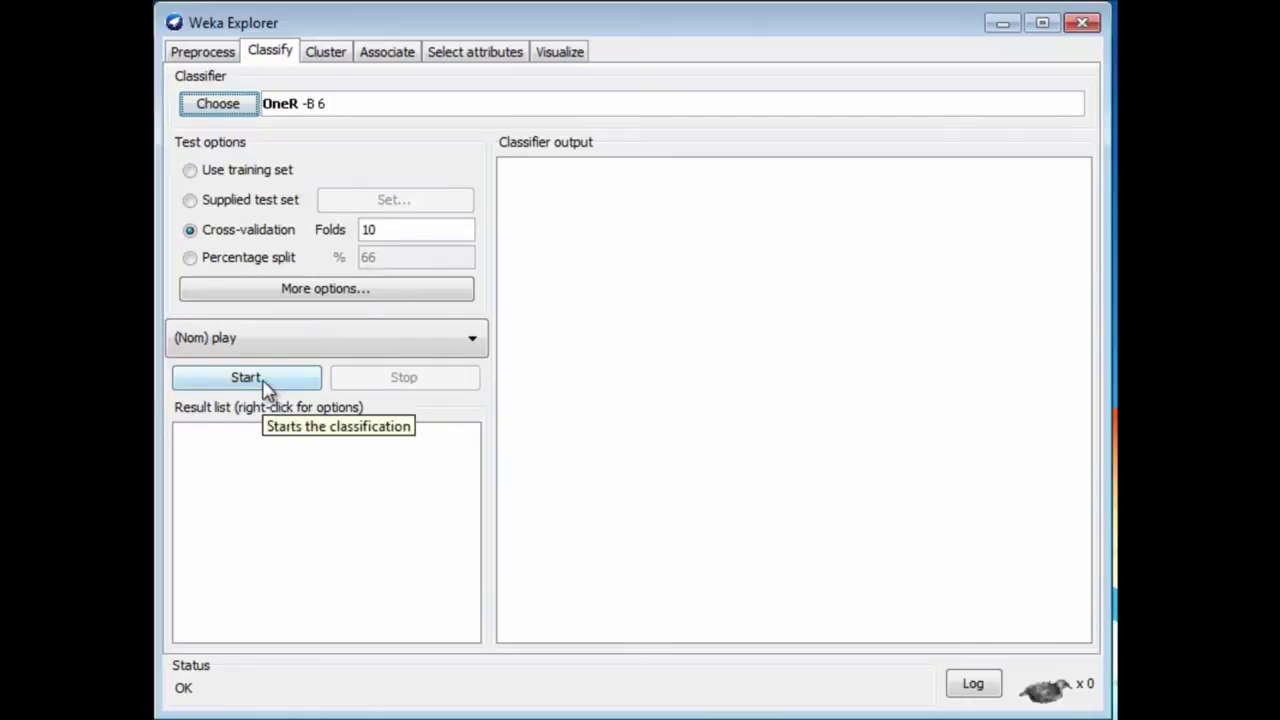
pyautogui.click(266, 386)
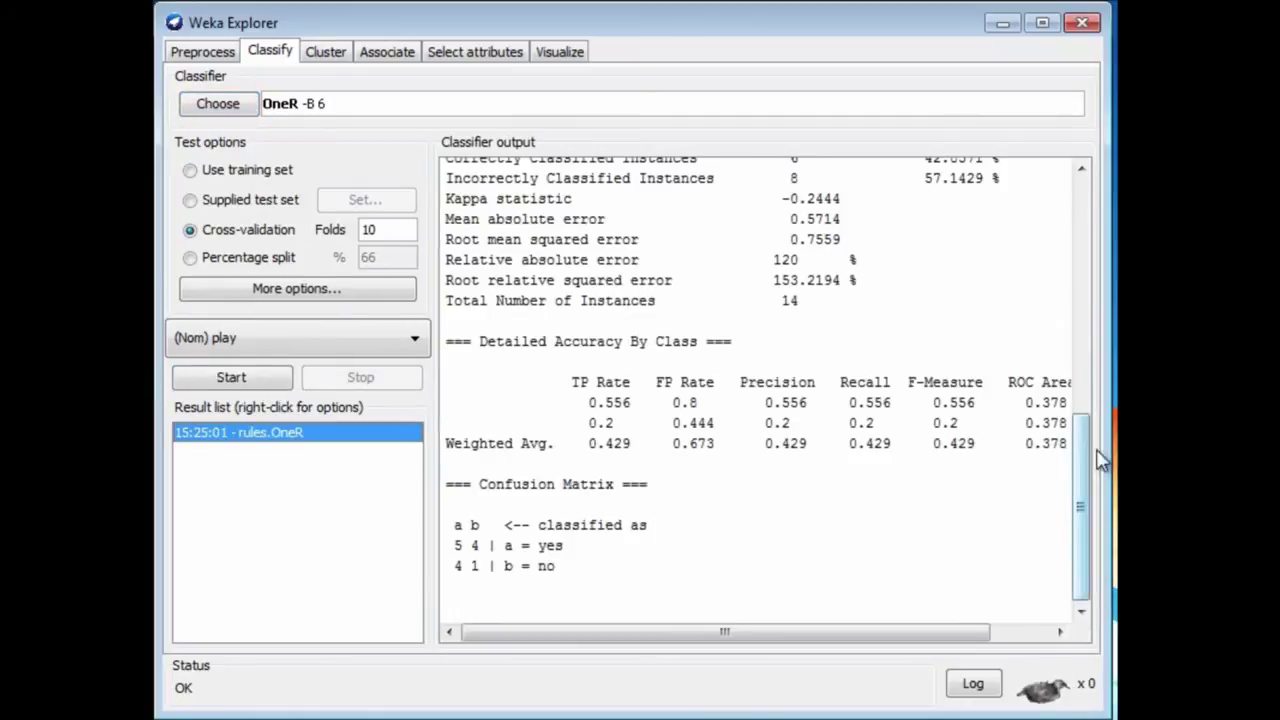
pyautogui.moveTo(1083, 429); pyautogui.dragTo(1087, 289)
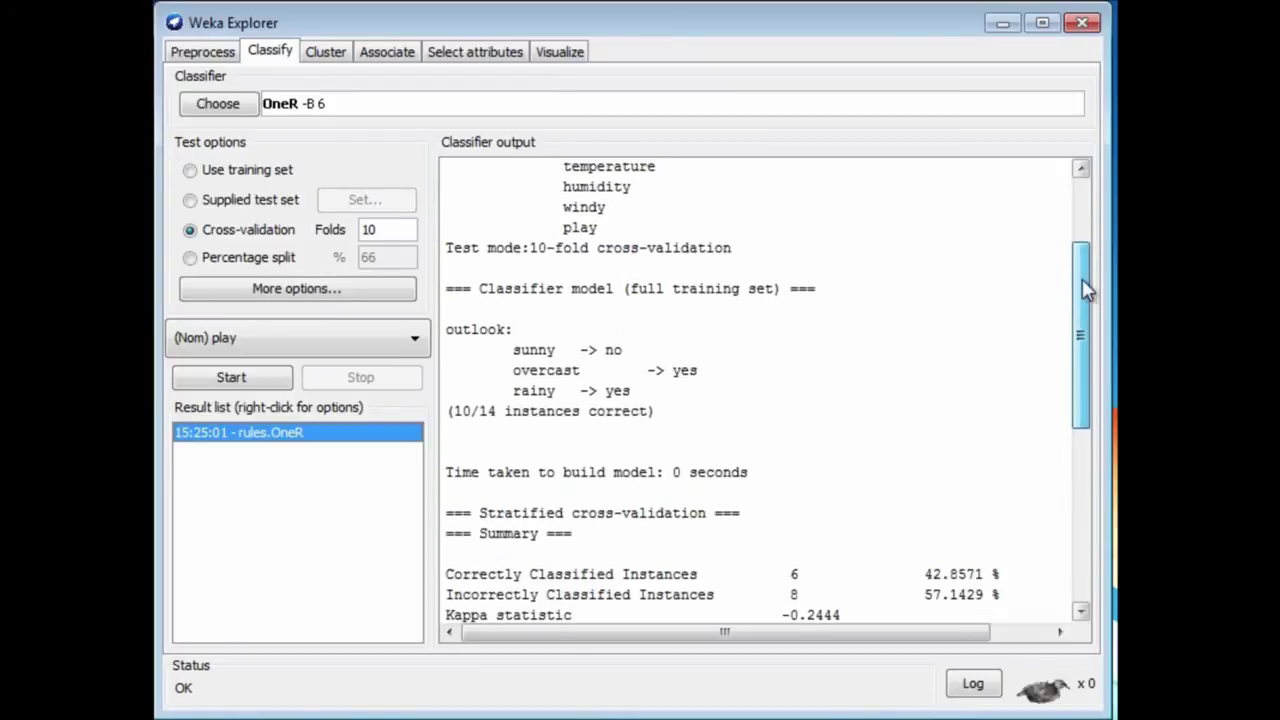
pyautogui.moveTo(1087, 289); pyautogui.dragTo(1085, 286)
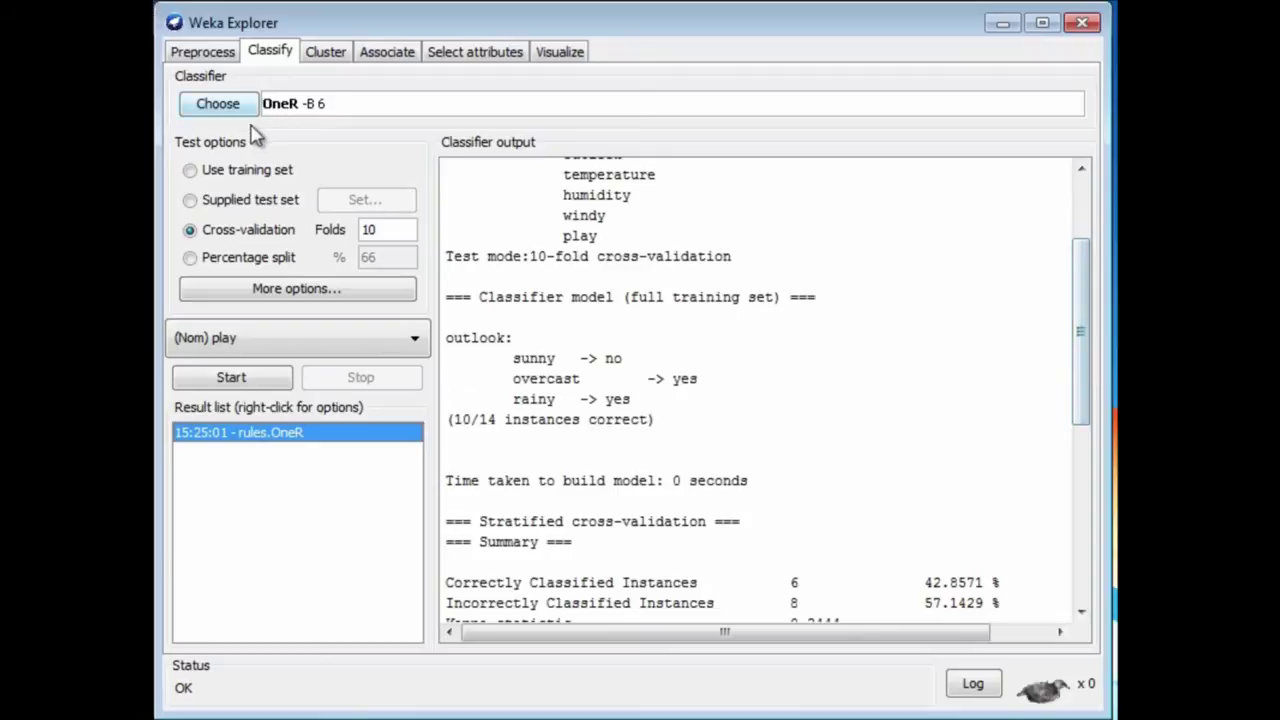
# Remove the outlook attribute from the weather.numeric data
pyautogui.click(205, 60)
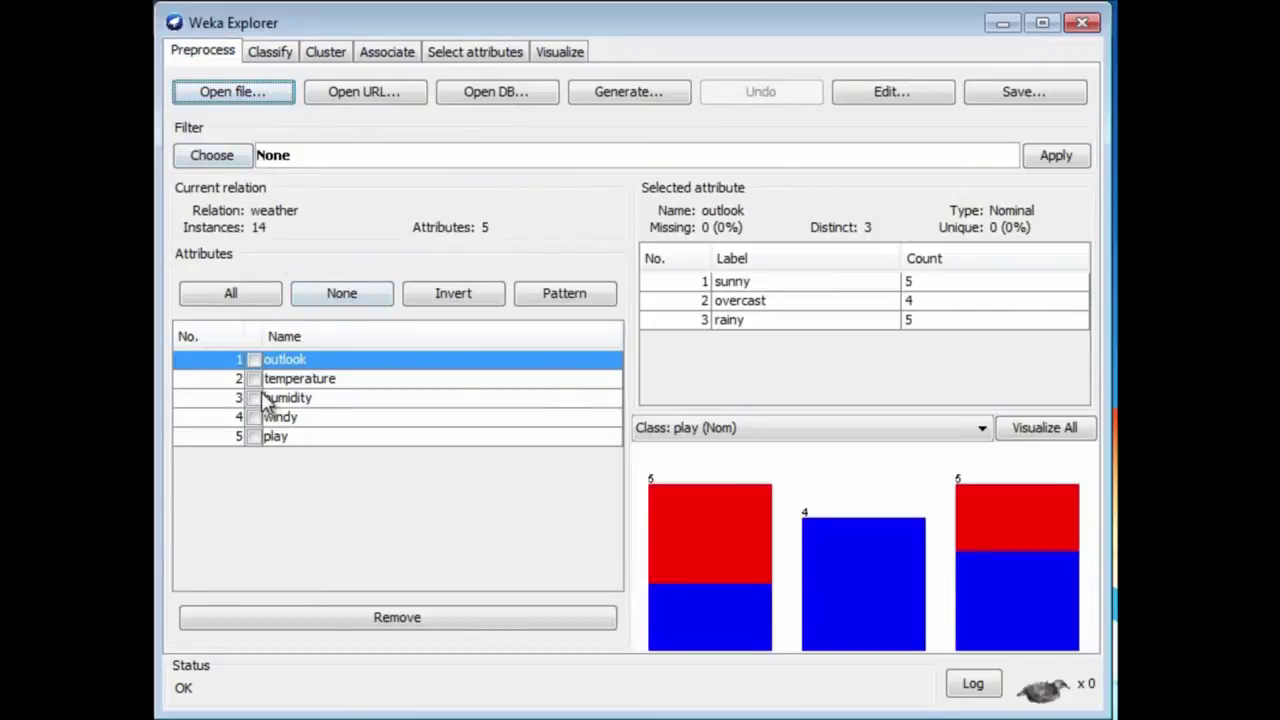
pyautogui.click(254, 359)
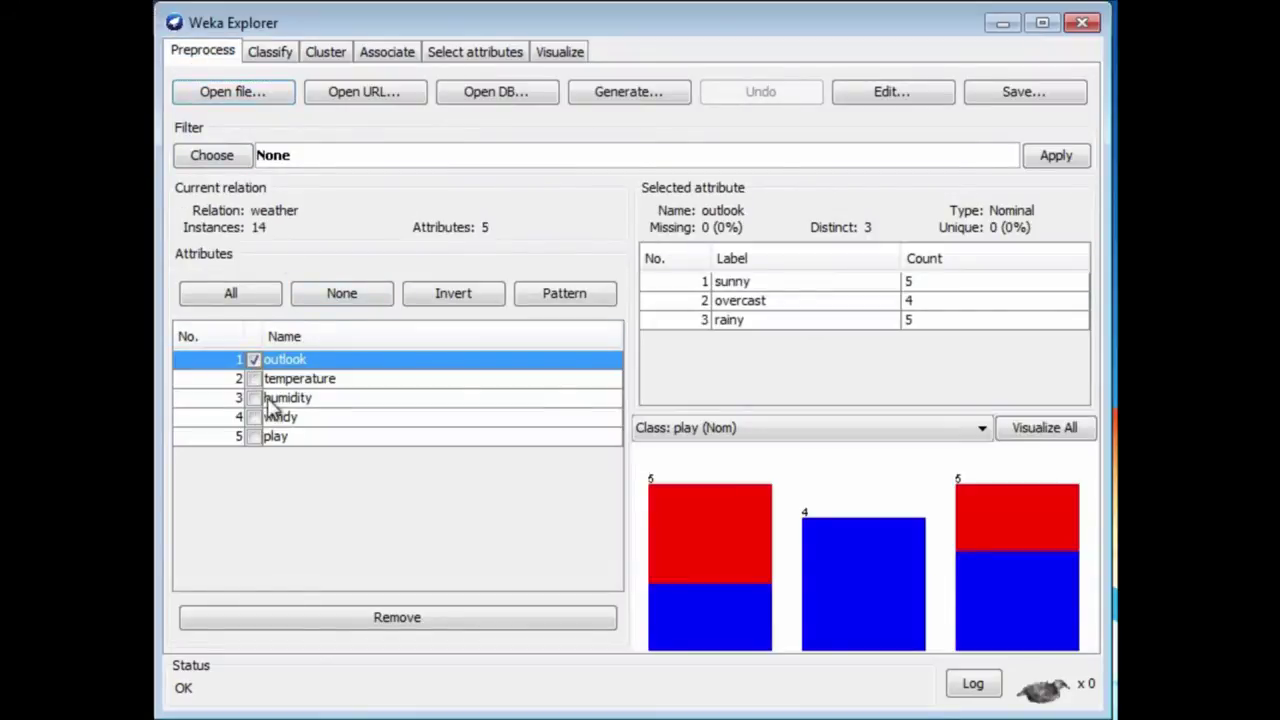
pyautogui.click(363, 617)
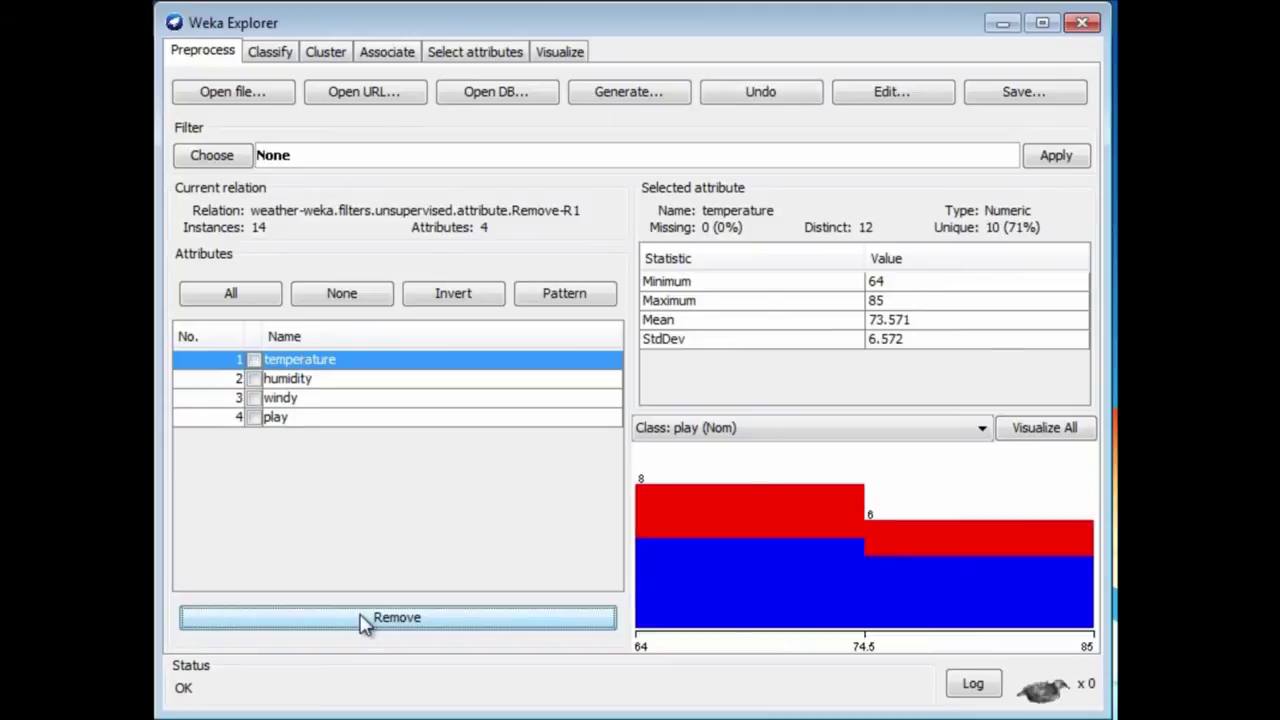
# Rerun OneR, which now yields a humidity rule split at 82.5 scoring 50%
pyautogui.click(271, 50)
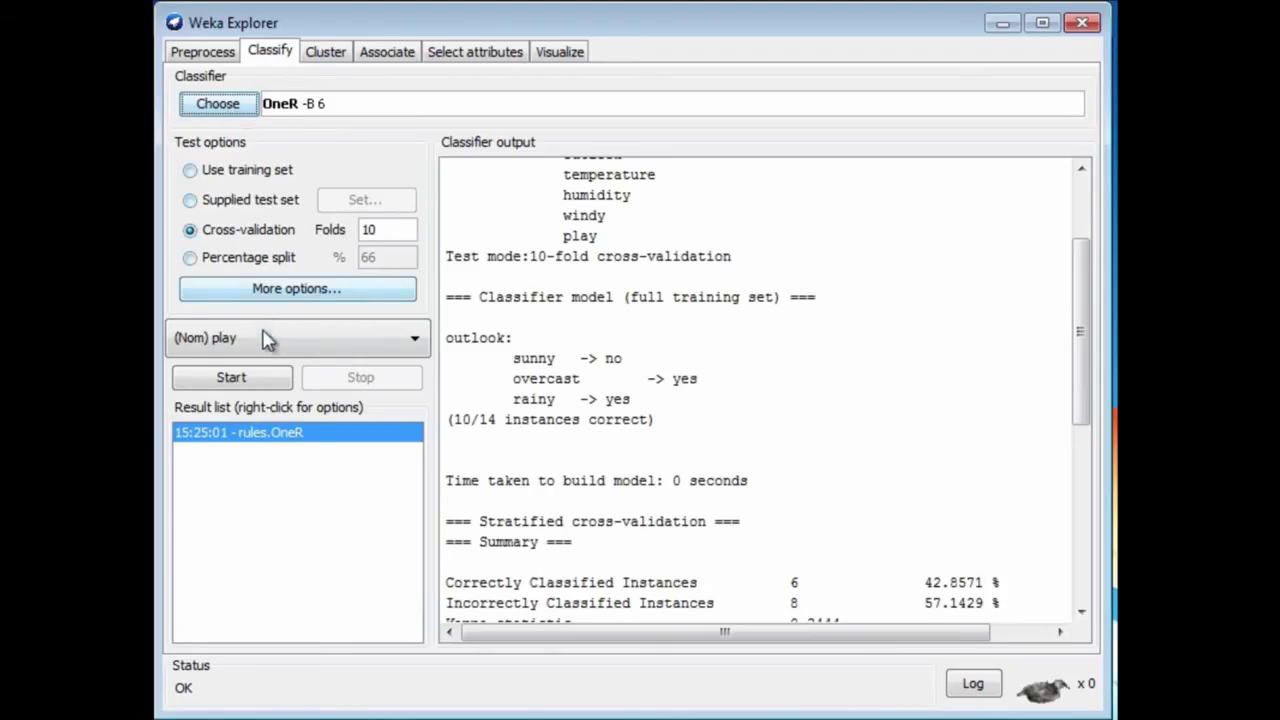
pyautogui.click(231, 378)
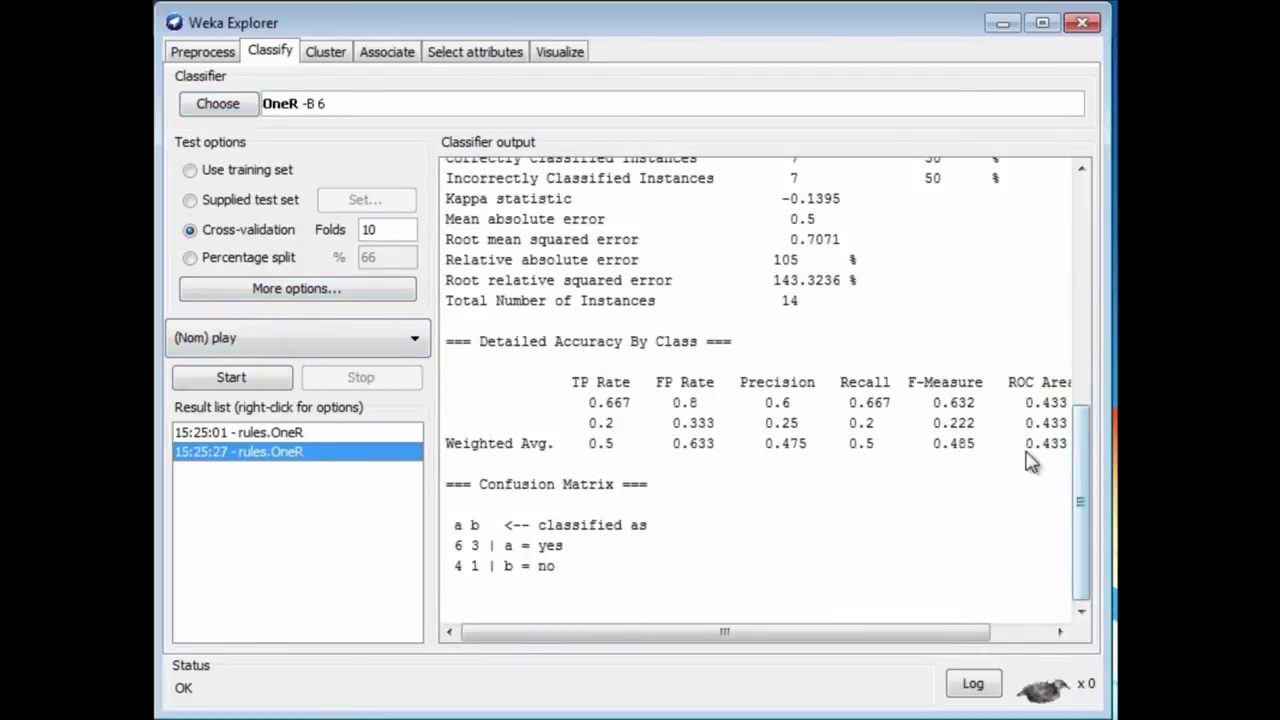
pyautogui.moveTo(1086, 468); pyautogui.dragTo(1064, 278)
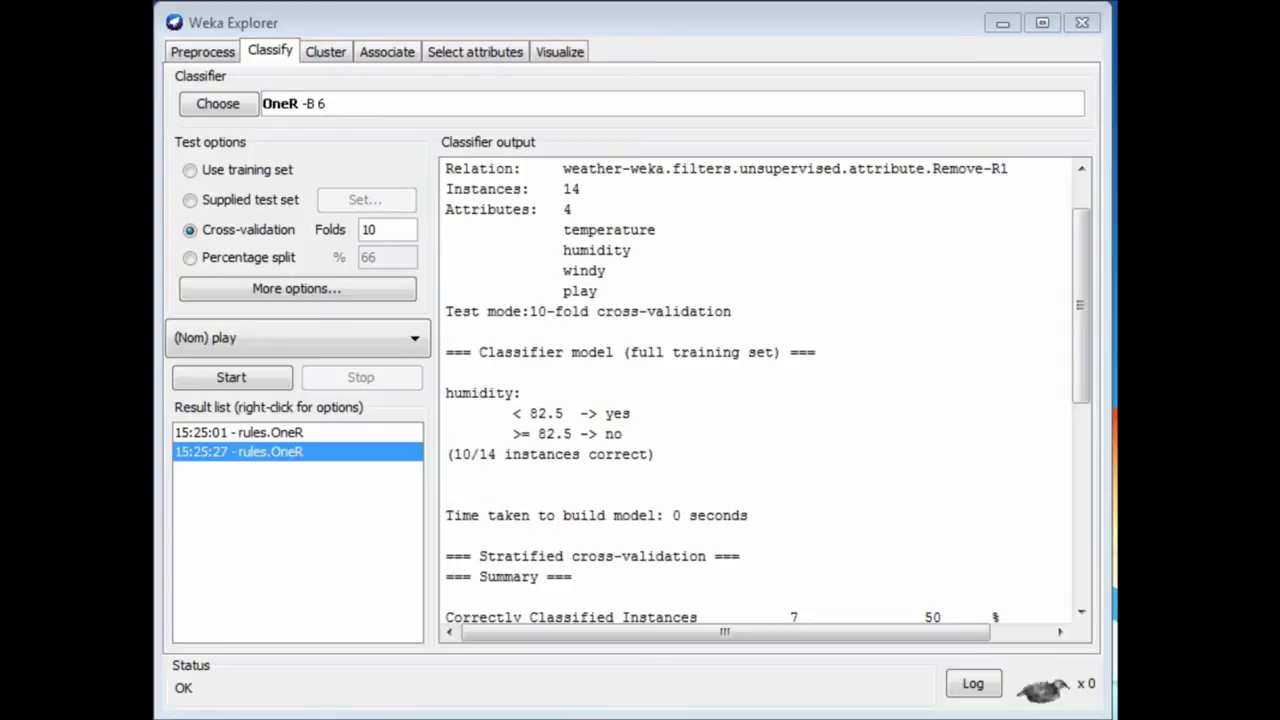
# Set OneR's minBucketSize to 1 and rerun it, producing an eight-interval temperature rule
pyautogui.click(286, 104)
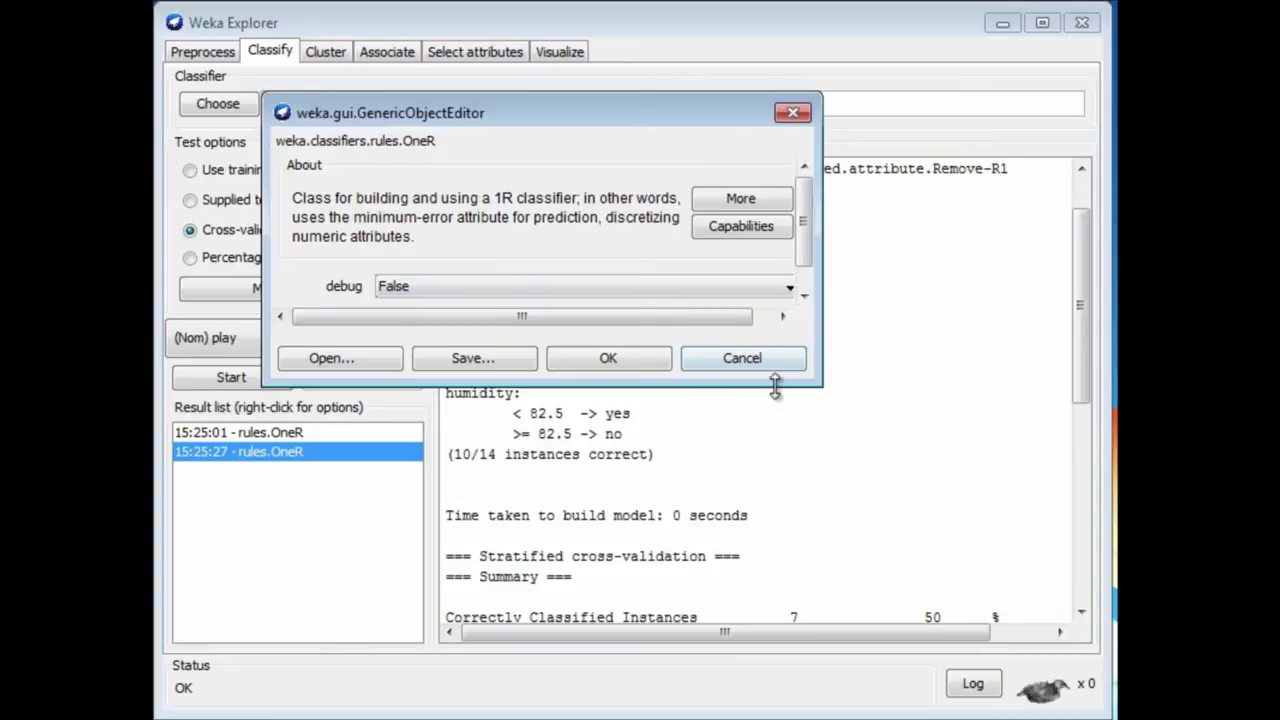
pyautogui.moveTo(776, 388); pyautogui.dragTo(776, 472)
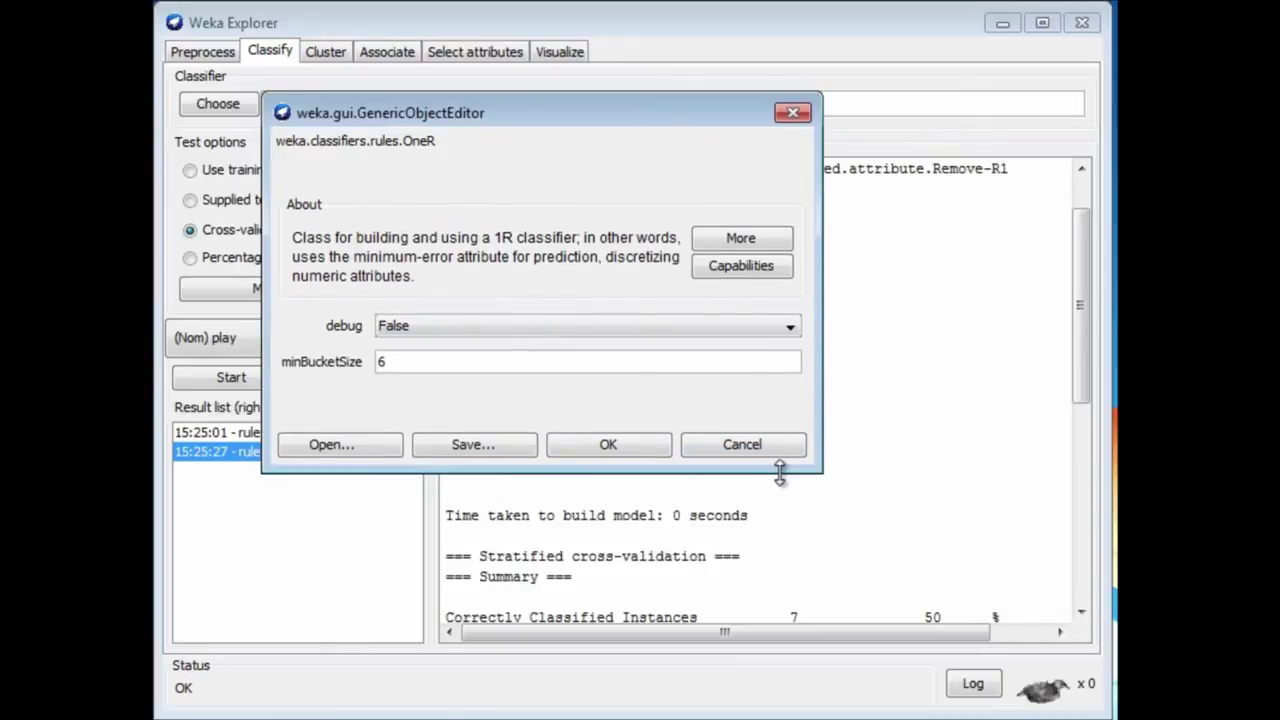
pyautogui.click(397, 360)
pyautogui.moveTo(397, 360); pyautogui.dragTo(380, 359)
pyautogui.click(606, 447)
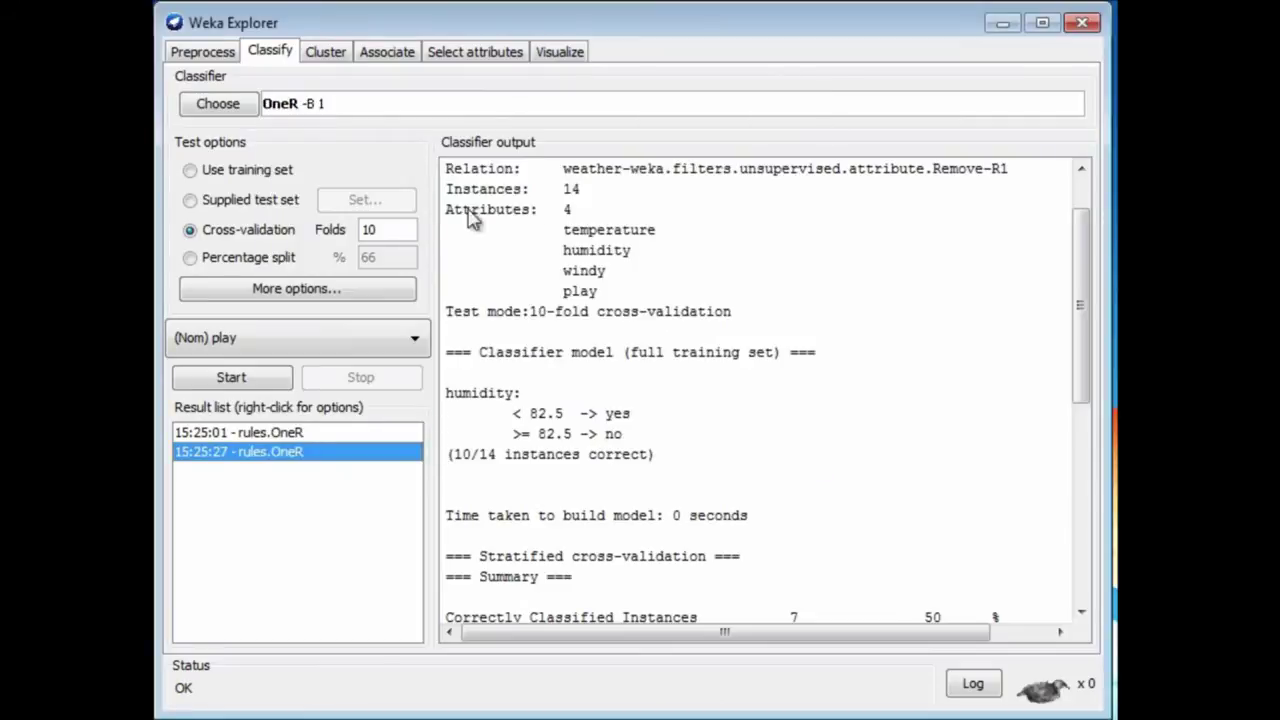
pyautogui.click(268, 382)
pyautogui.moveTo(1084, 486); pyautogui.dragTo(1068, 305)
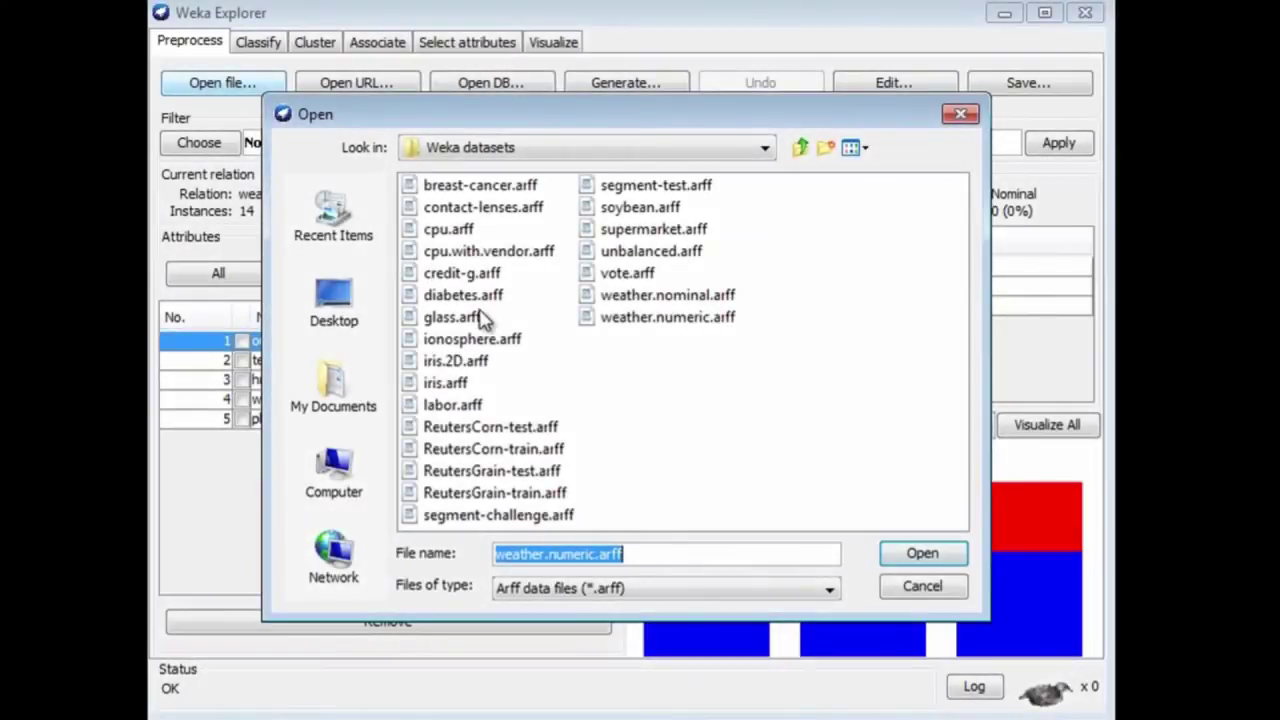
# Load diabetes.arff and inspect the class value distribution
pyautogui.click(412, 298)
pyautogui.click(922, 556)
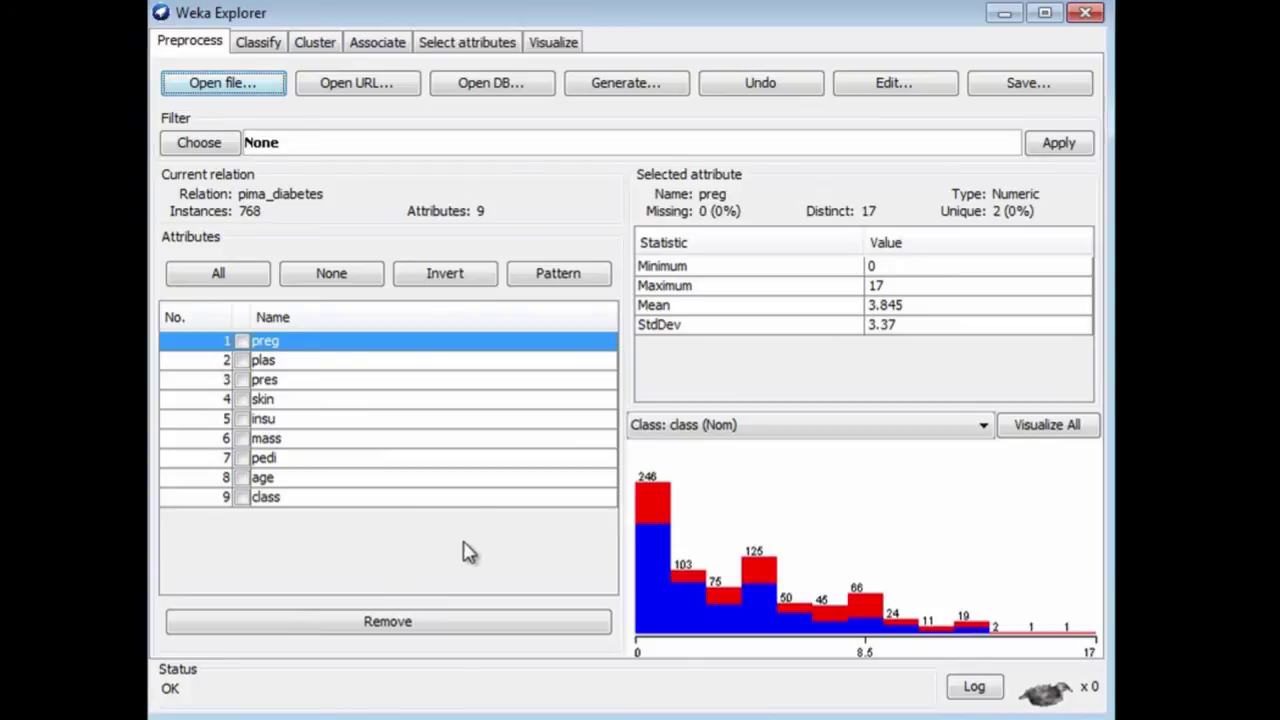
pyautogui.click(280, 505)
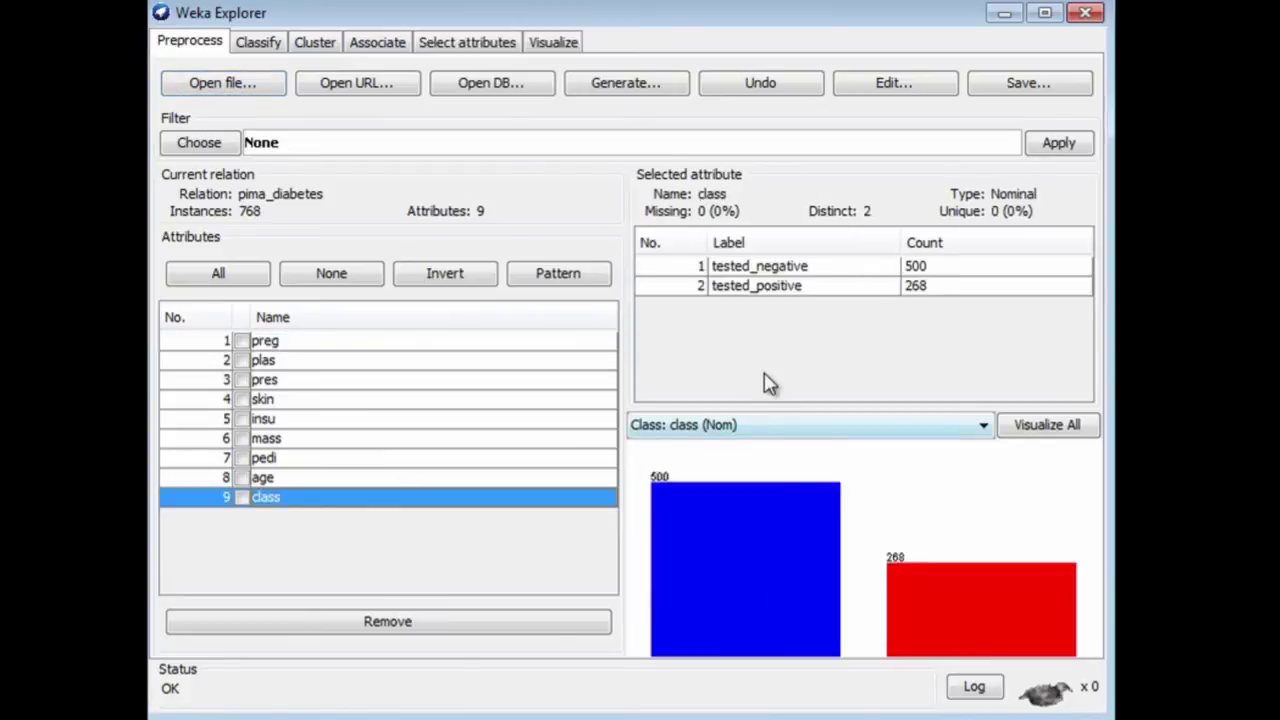
# Run the ZeroR baseline on the diabetes data, scoring 65.1042% correct
pyautogui.click(272, 46)
pyautogui.click(214, 90)
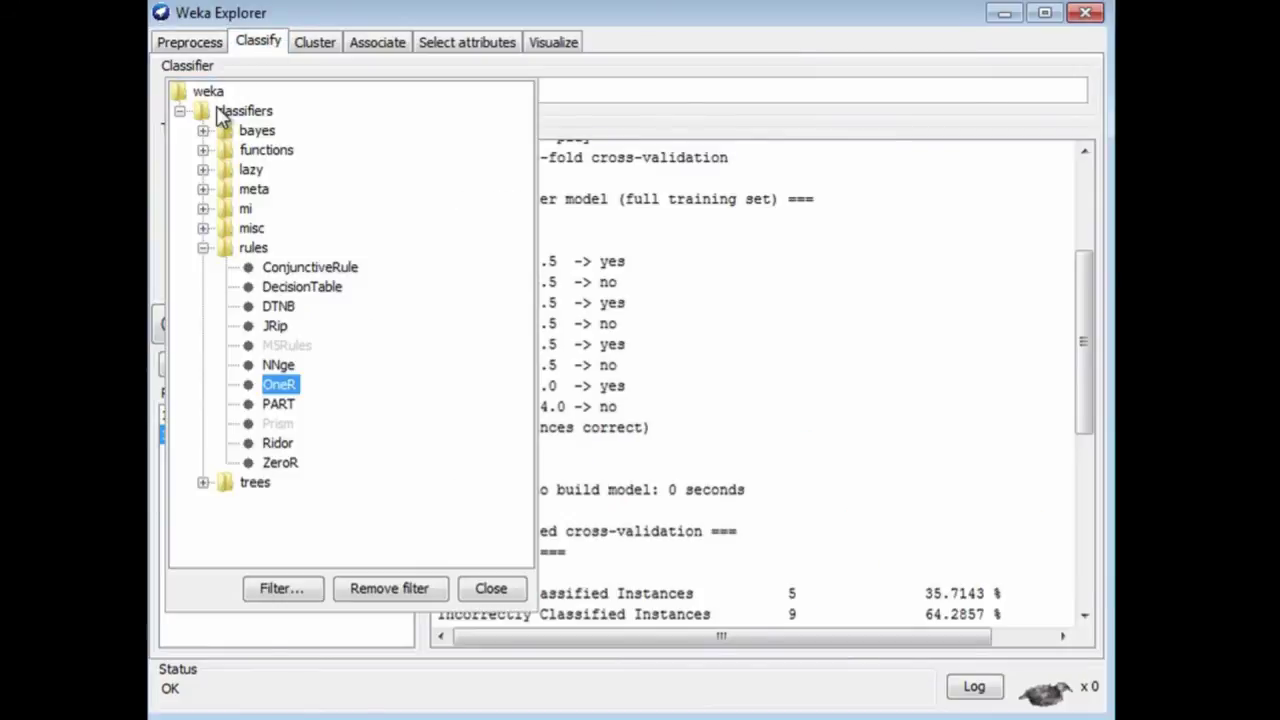
pyautogui.click(280, 462)
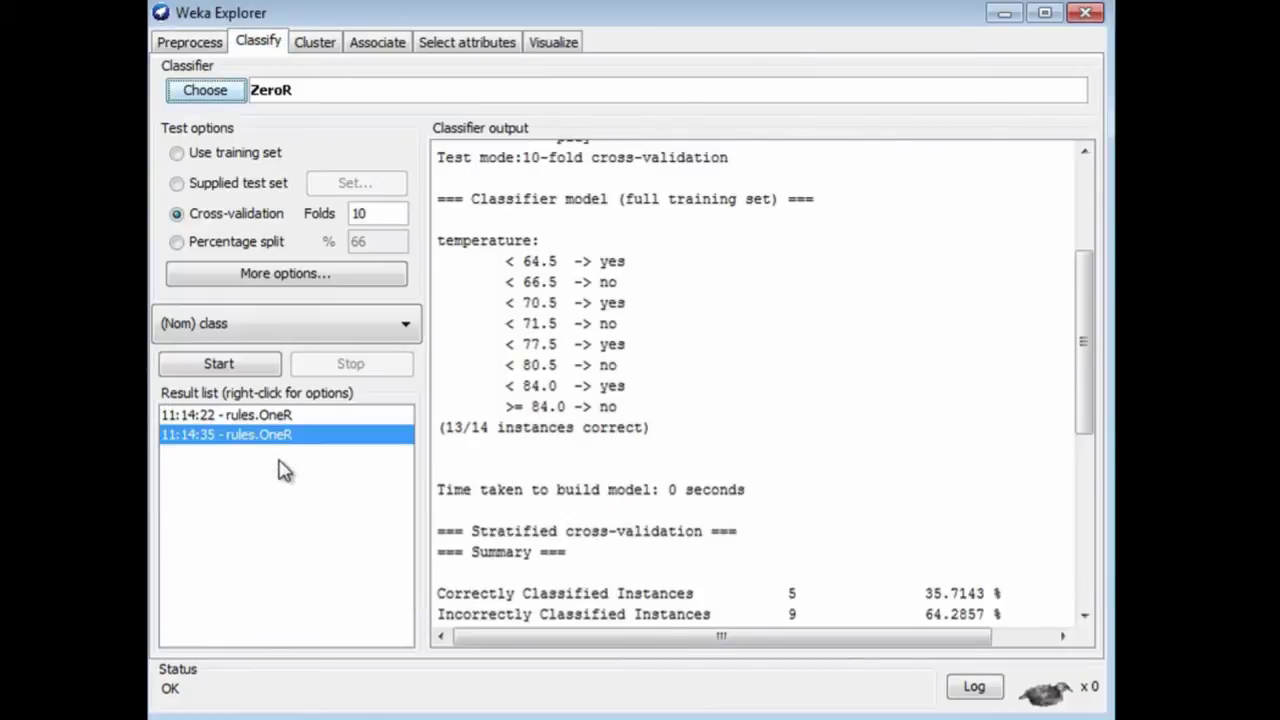
pyautogui.click(212, 366)
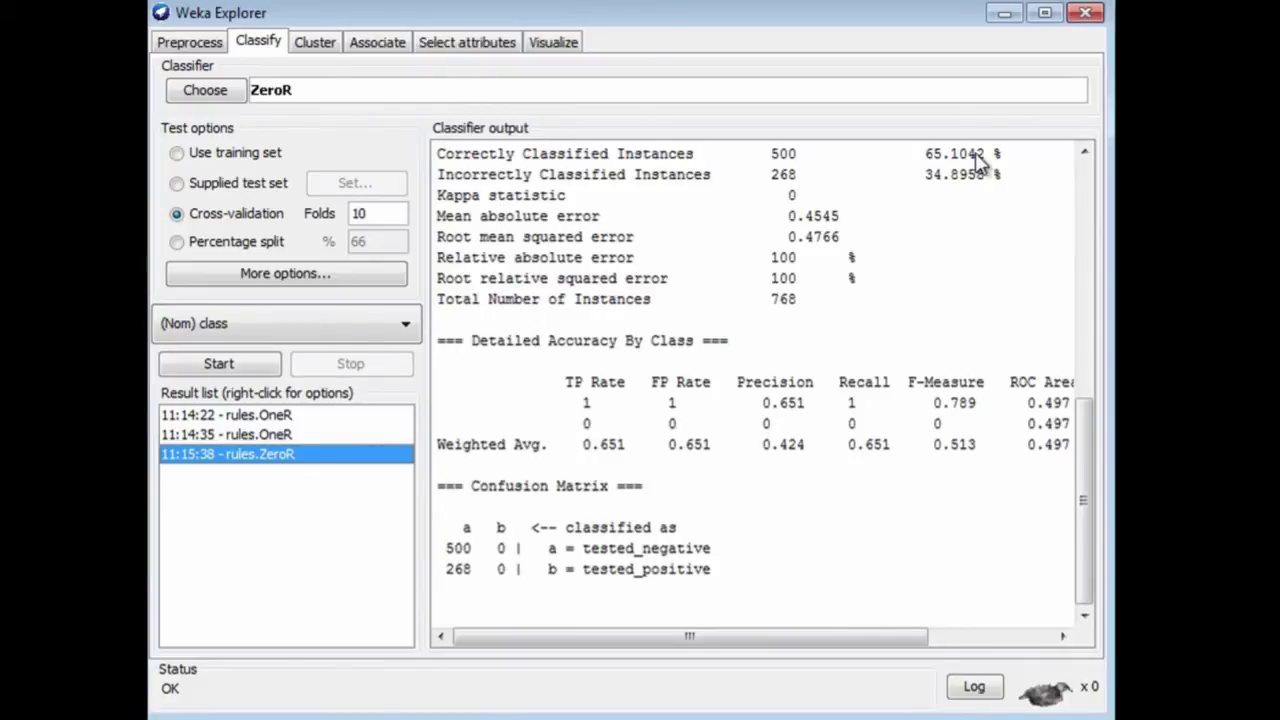
# Run default OneR (-B 6) on diabetes, getting a ten-interval plas rule at 71.4844%
pyautogui.click(205, 93)
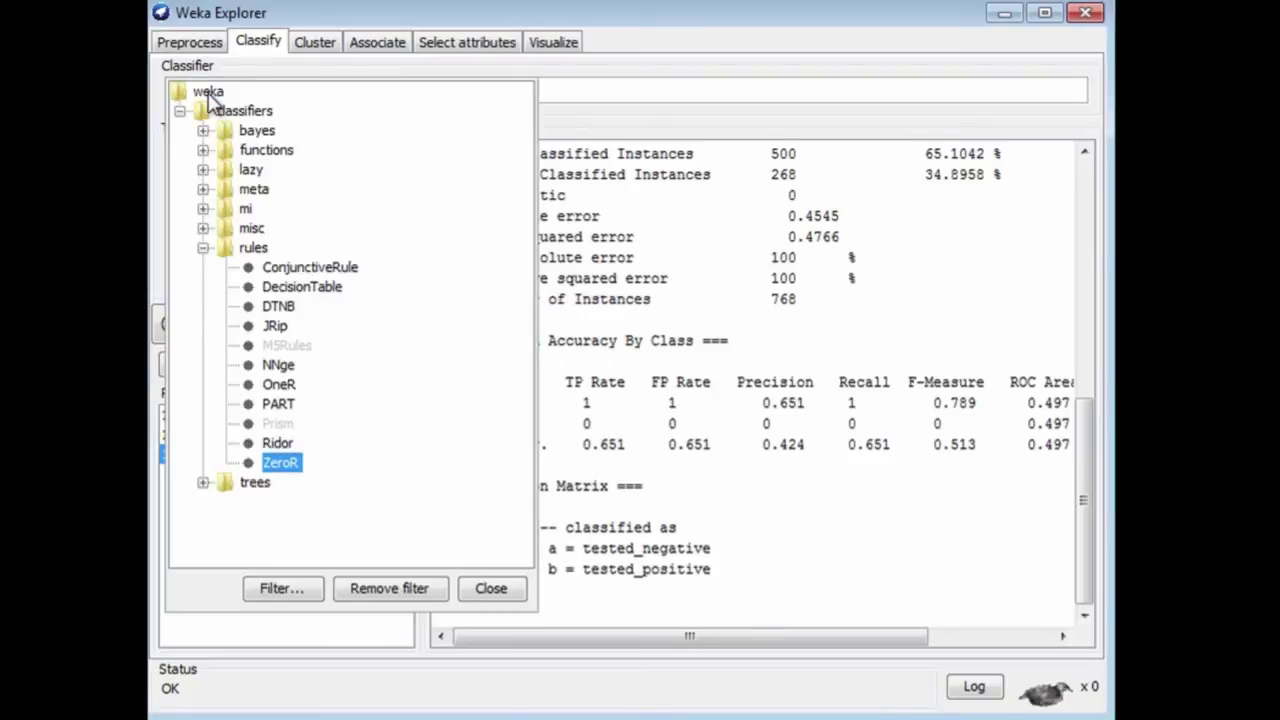
pyautogui.click(278, 387)
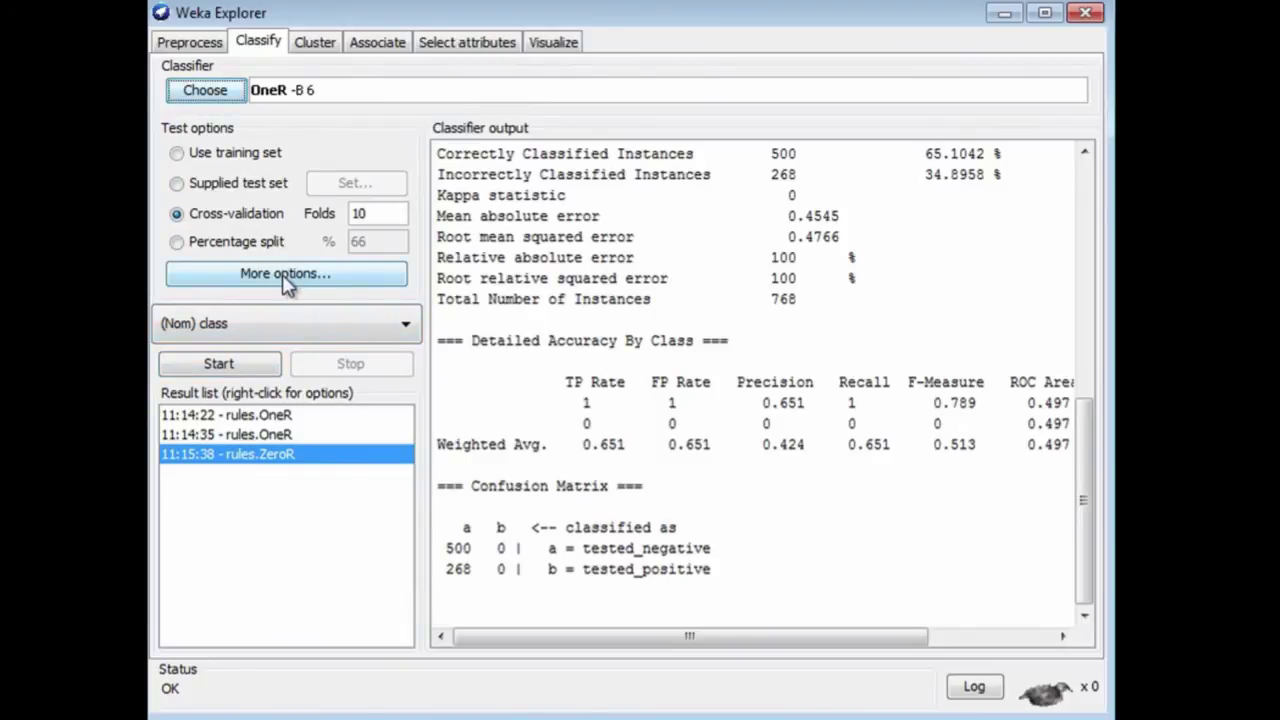
pyautogui.click(251, 367)
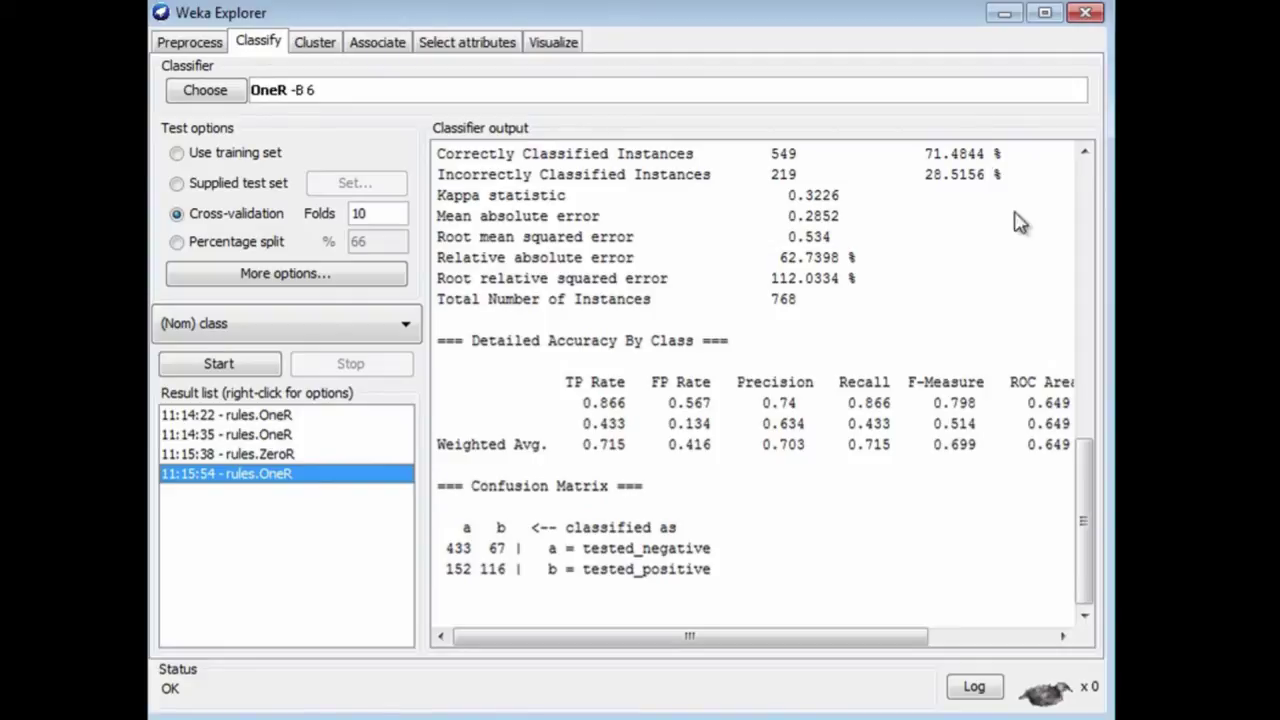
pyautogui.moveTo(1088, 468); pyautogui.dragTo(1088, 304)
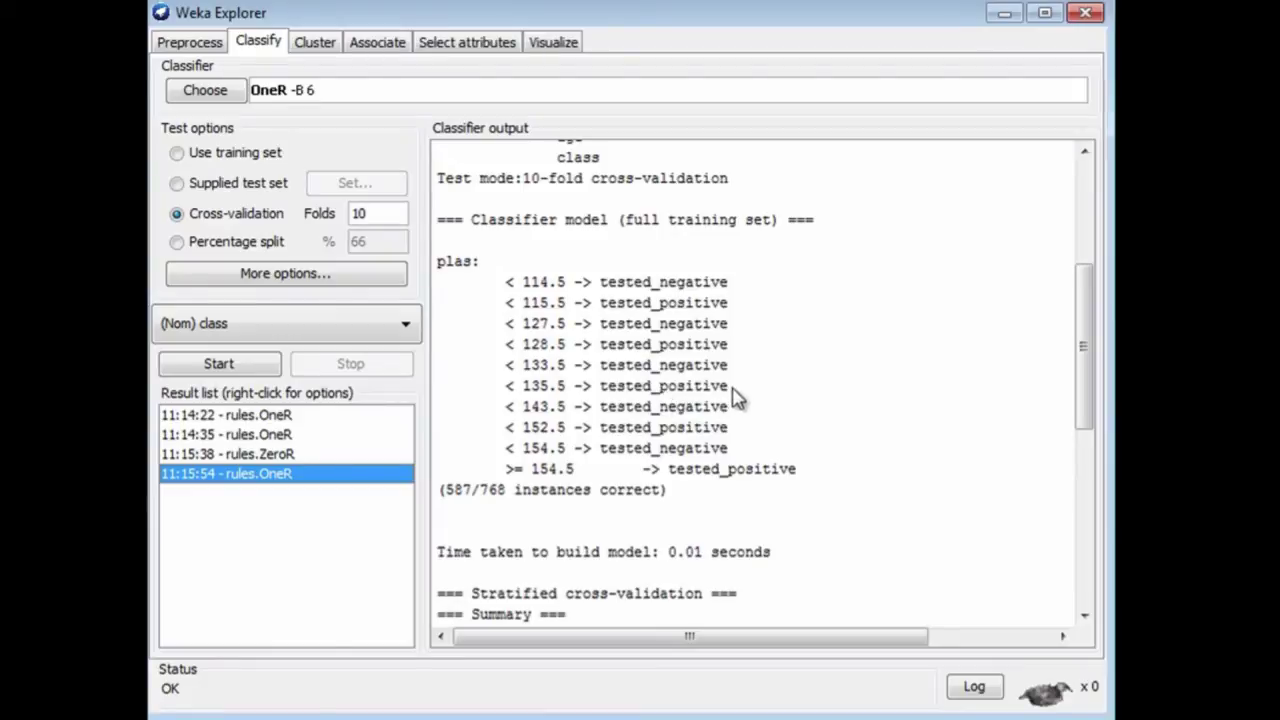
# Change OneR's minBucketSize from 6 to 1 and rerun, yielding a pedi rule with dozens of intervals
pyautogui.click(326, 93)
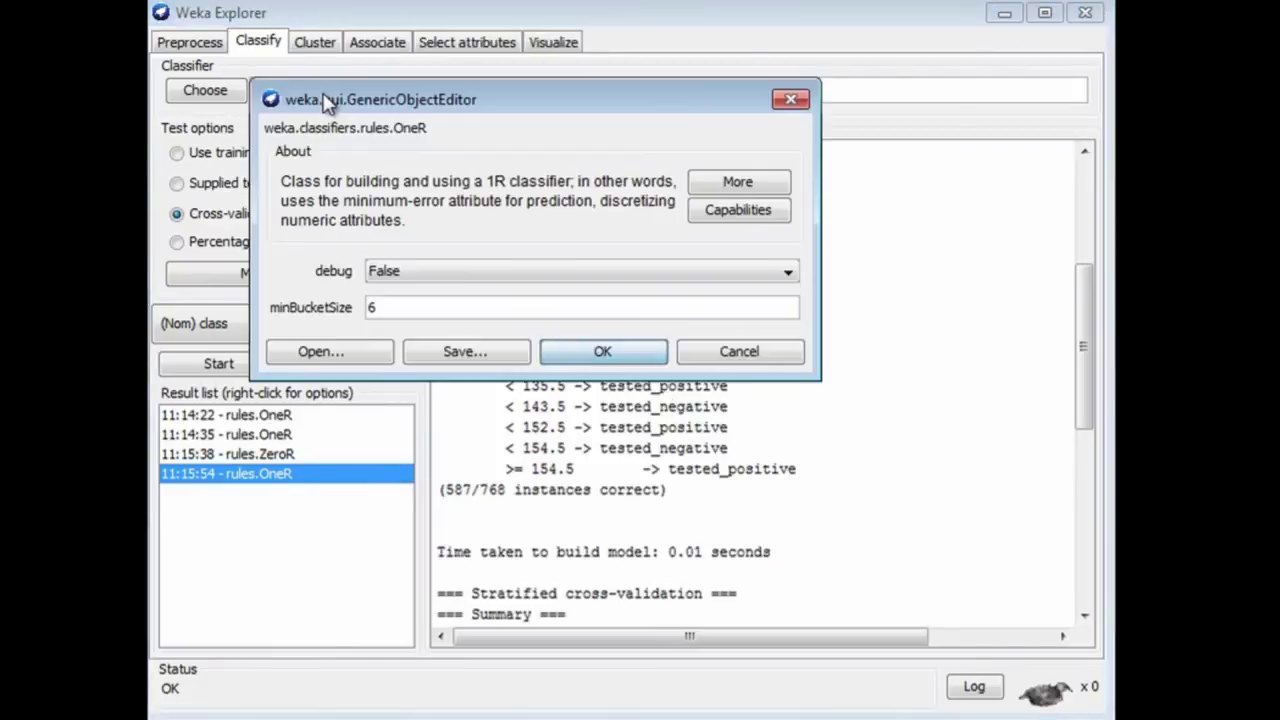
pyautogui.click(387, 310)
pyautogui.press('BackSpace')
pyautogui.write('1')
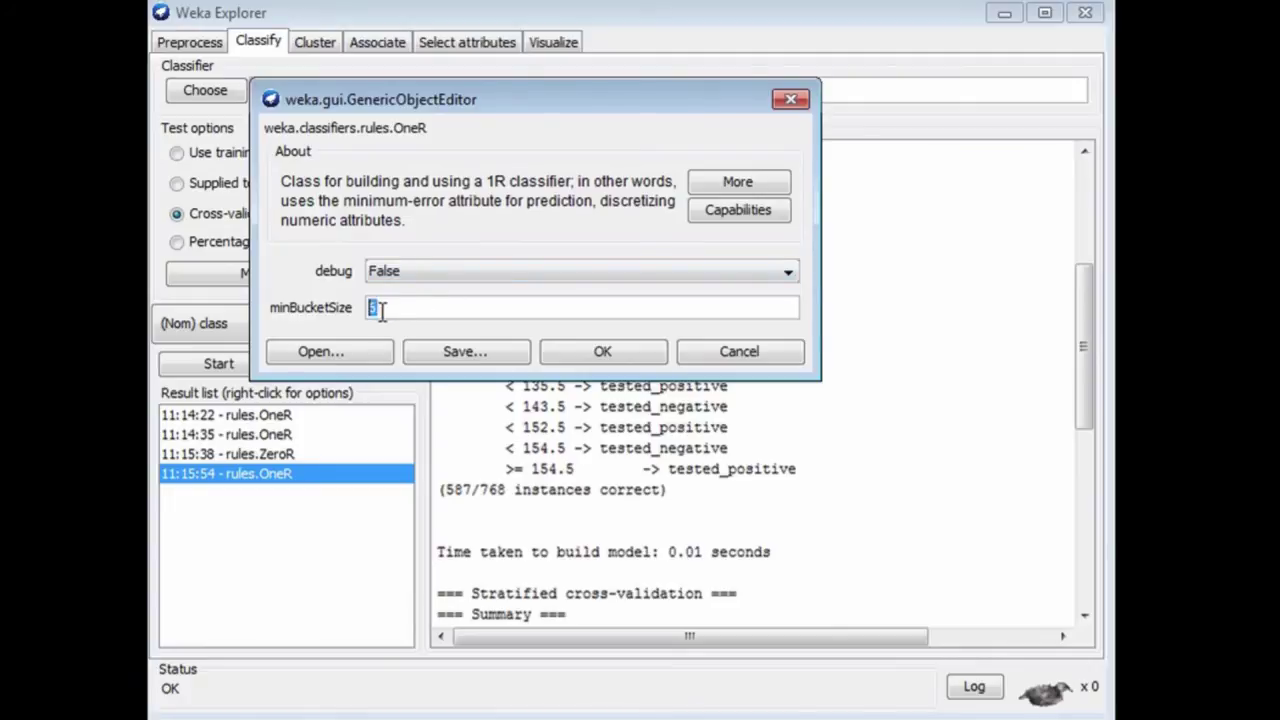
pyautogui.click(628, 360)
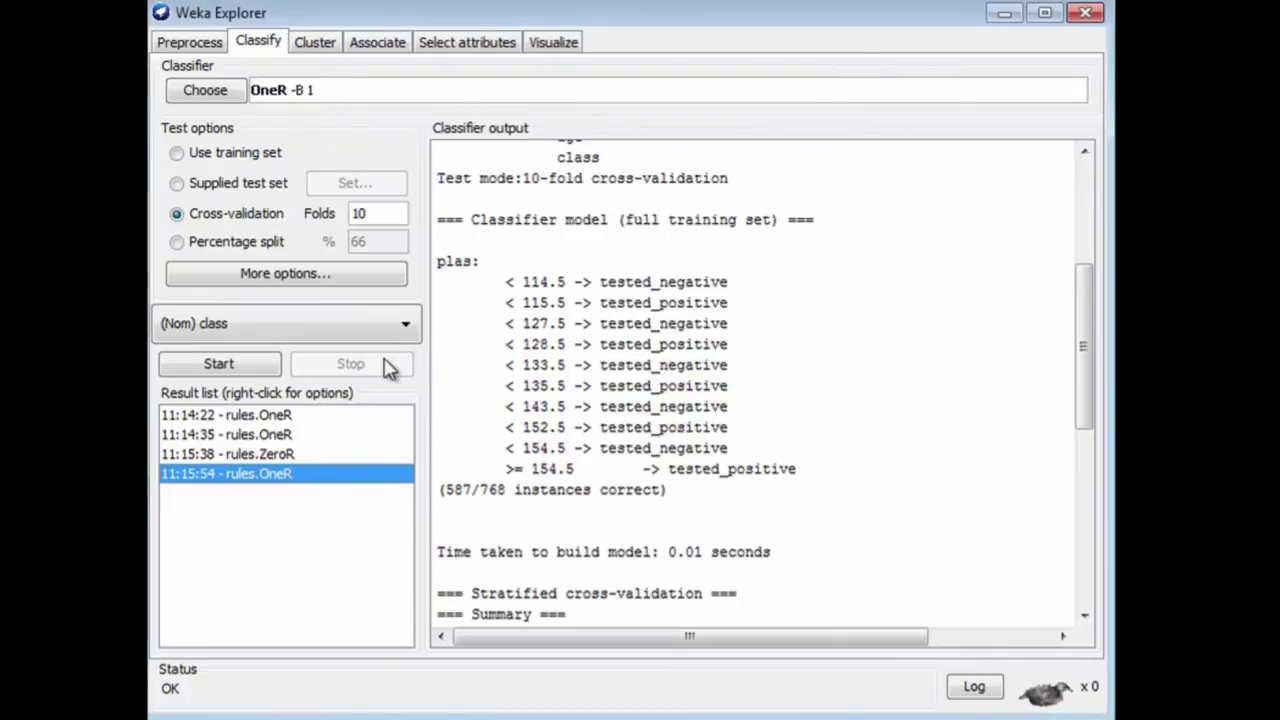
pyautogui.click(255, 370)
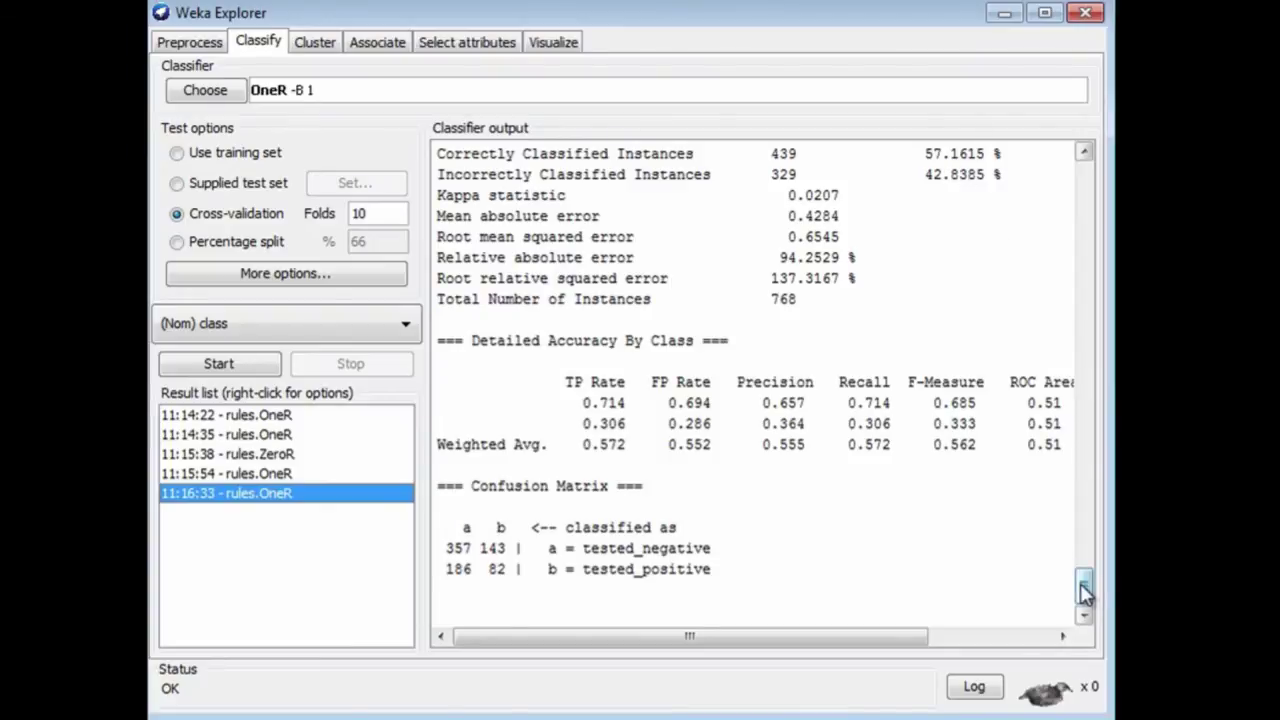
pyautogui.moveTo(1084, 590); pyautogui.dragTo(1066, 200)
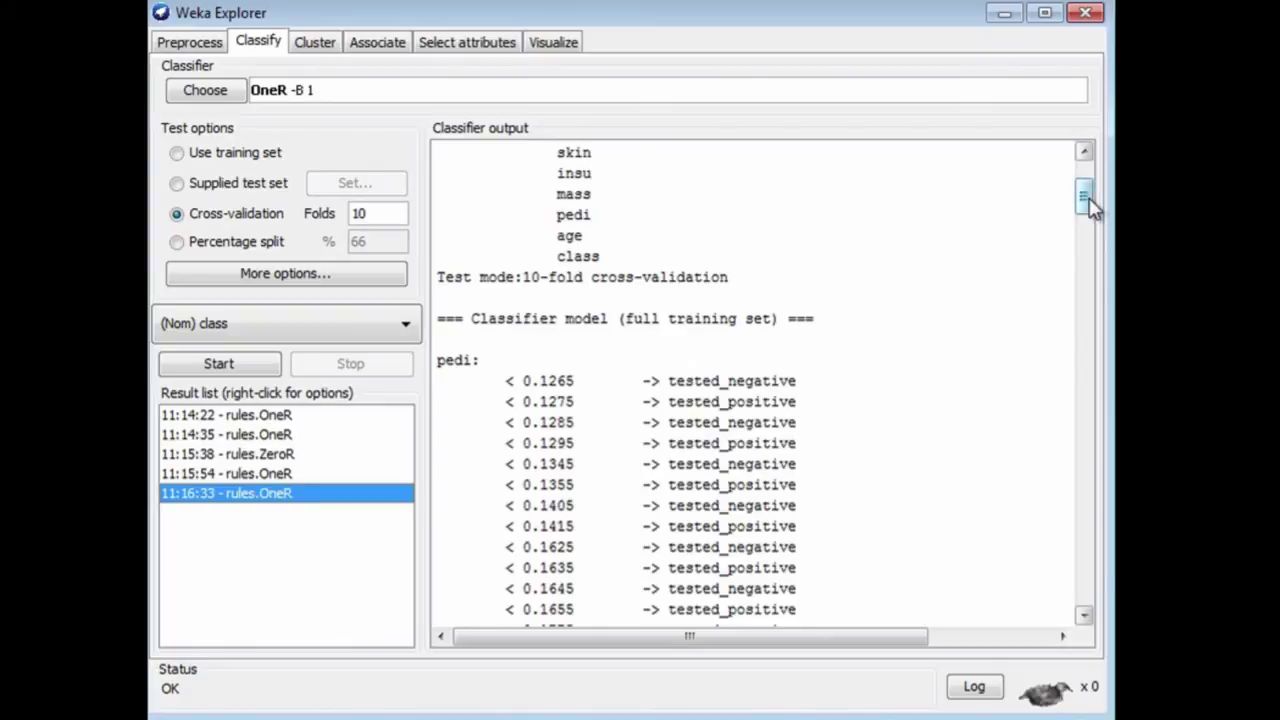
pyautogui.moveTo(1090, 205); pyautogui.dragTo(1110, 352)
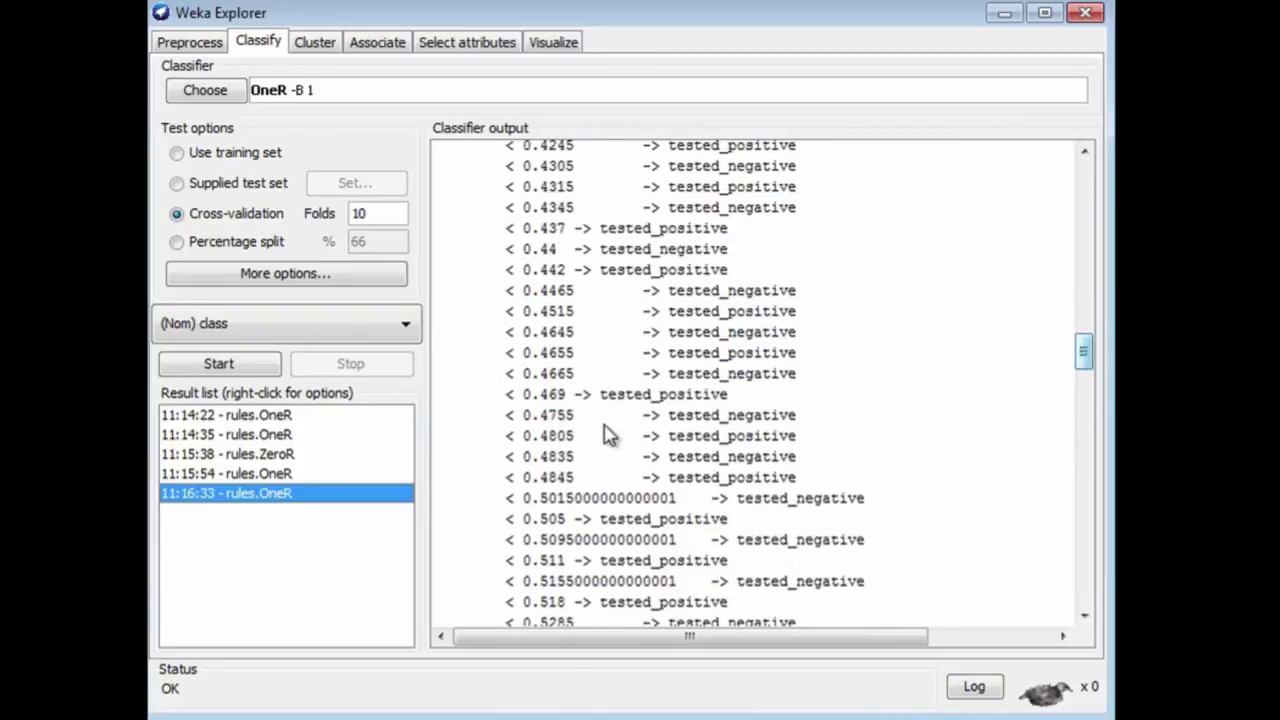
# Rerun OneR -B 1 evaluated on the training set, scoring 87.5% (672 of 768)
pyautogui.click(178, 155)
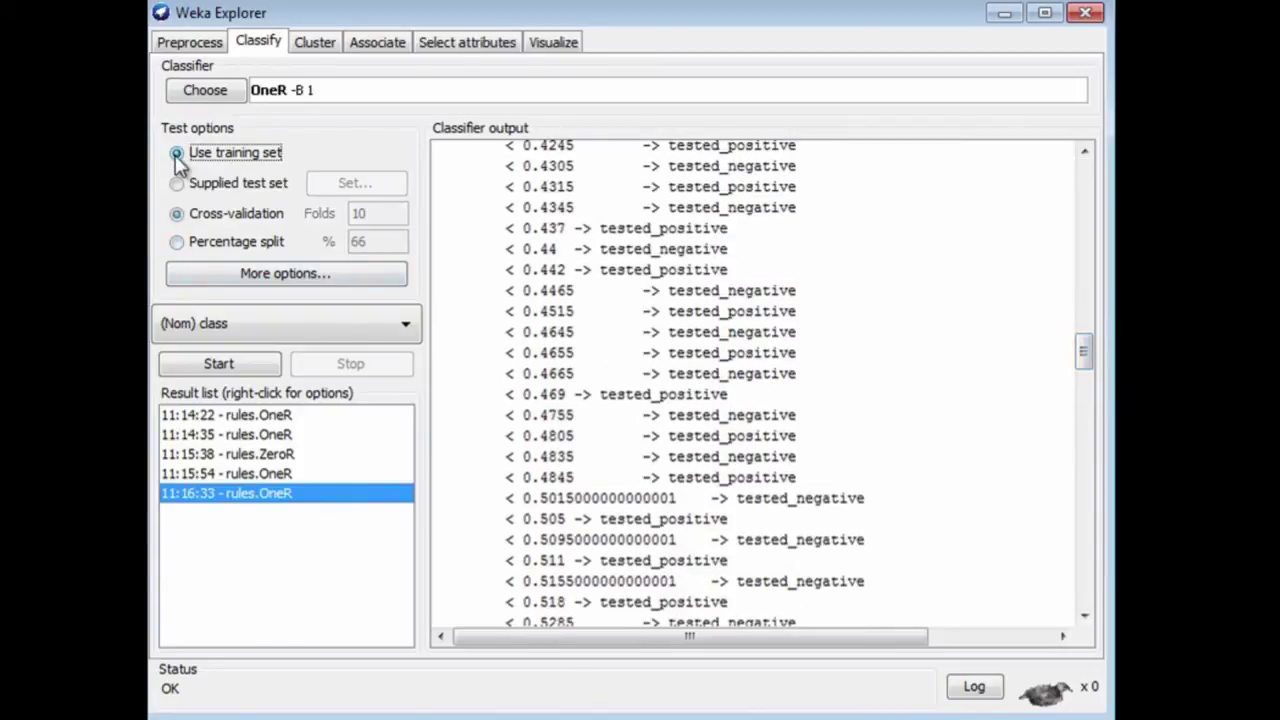
pyautogui.click(247, 360)
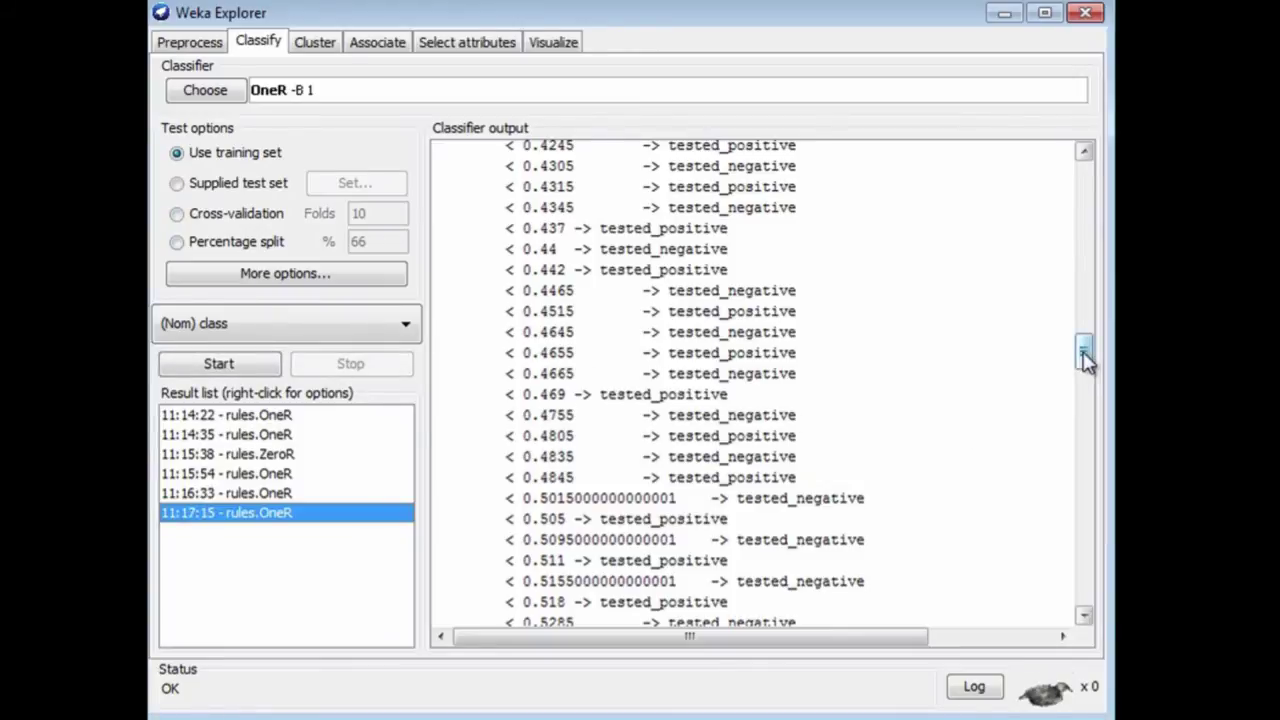
pyautogui.moveTo(1080, 364); pyautogui.dragTo(1063, 585)
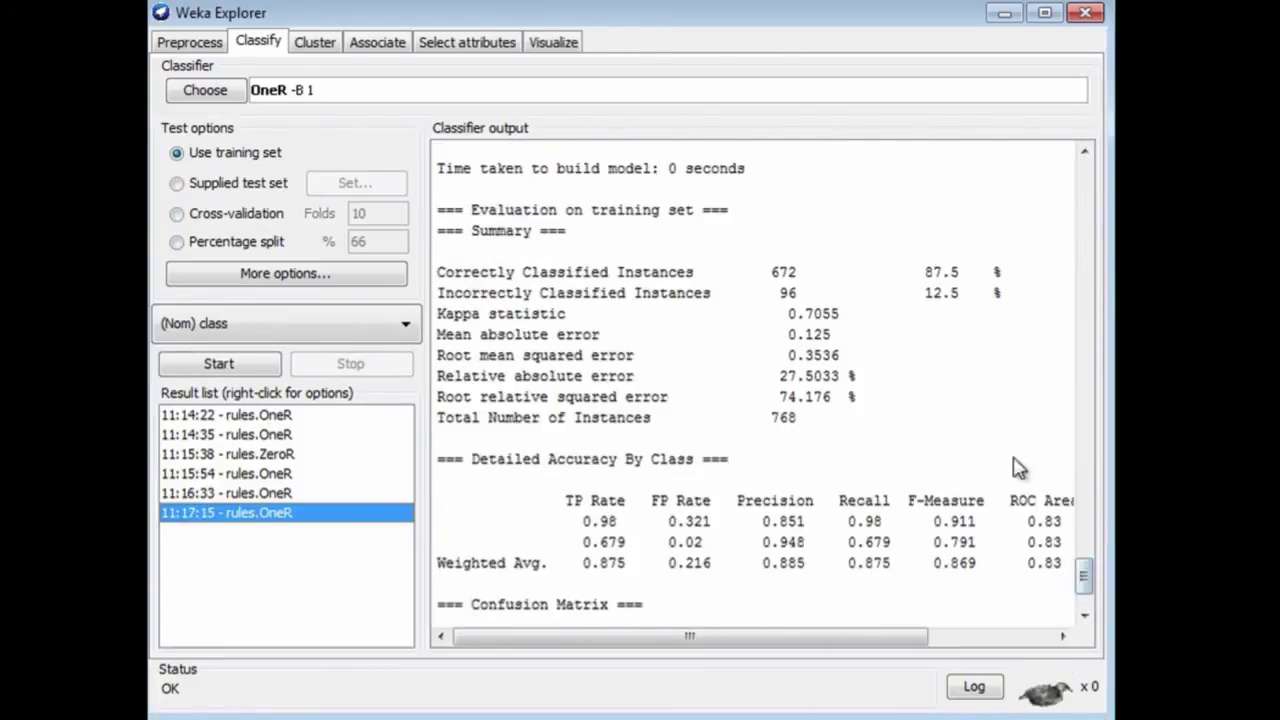